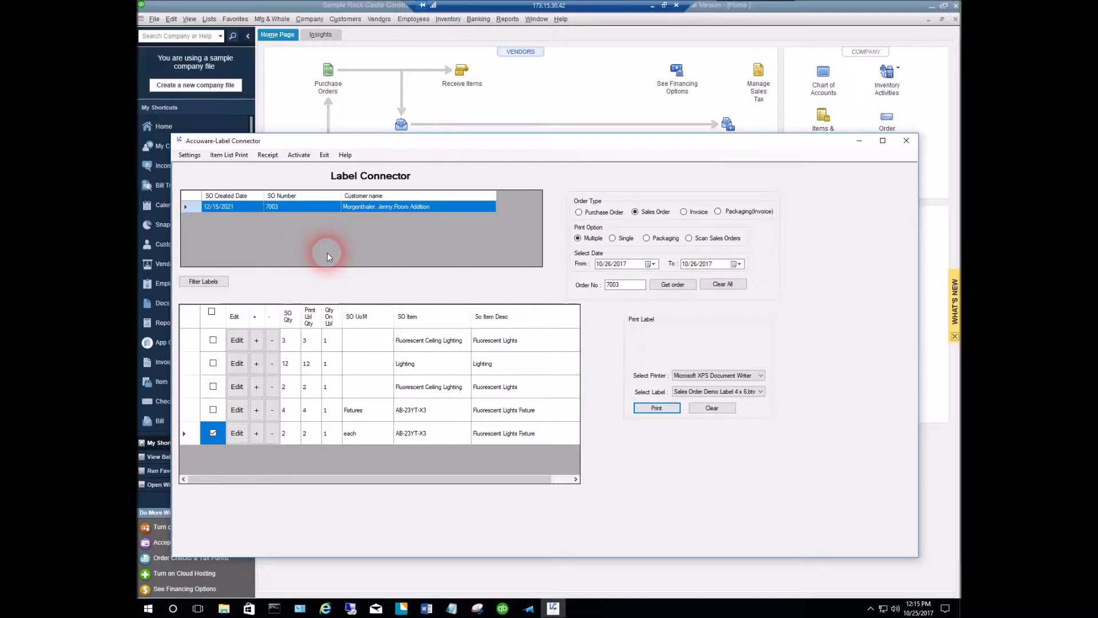
{"action": "left_click", "coordinate": [859, 140]}
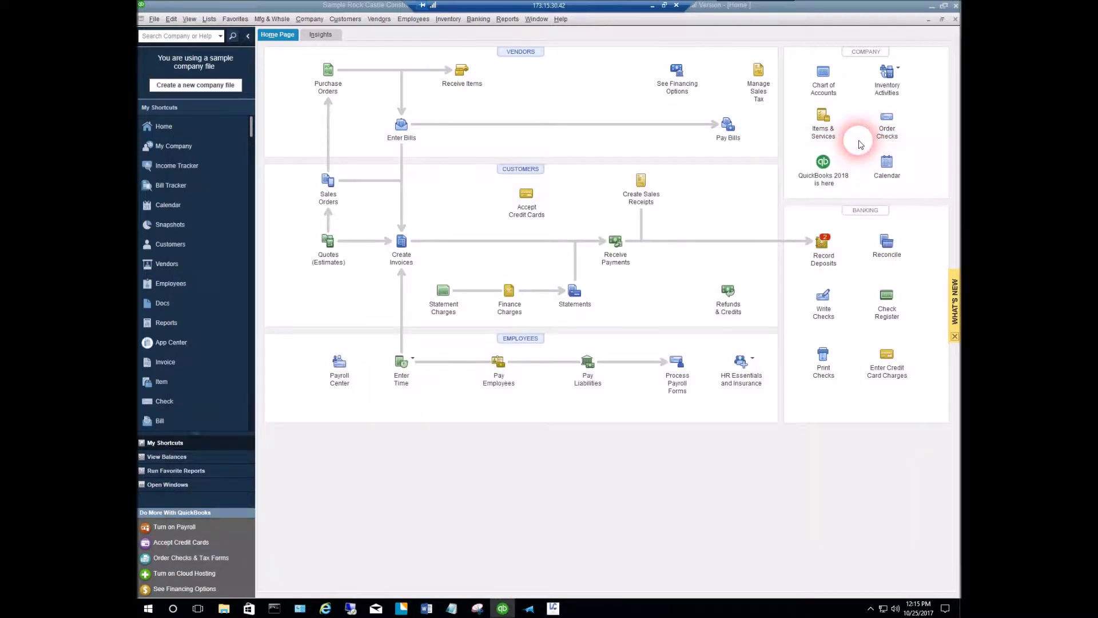
{"action": "left_click", "coordinate": [395, 247]}
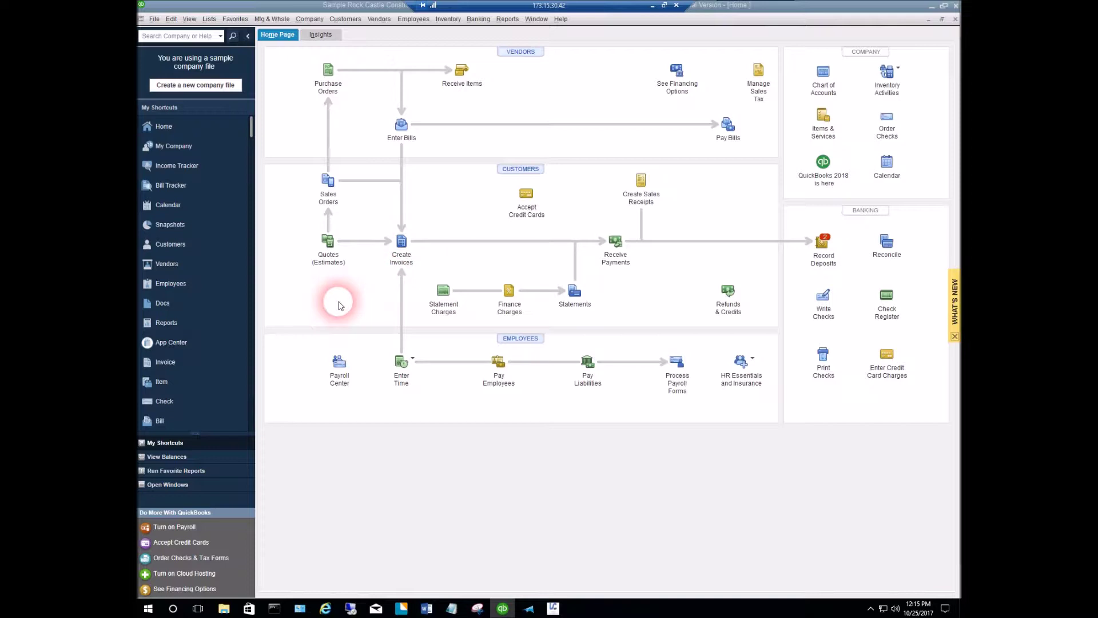
{"action": "left_click", "coordinate": [553, 609]}
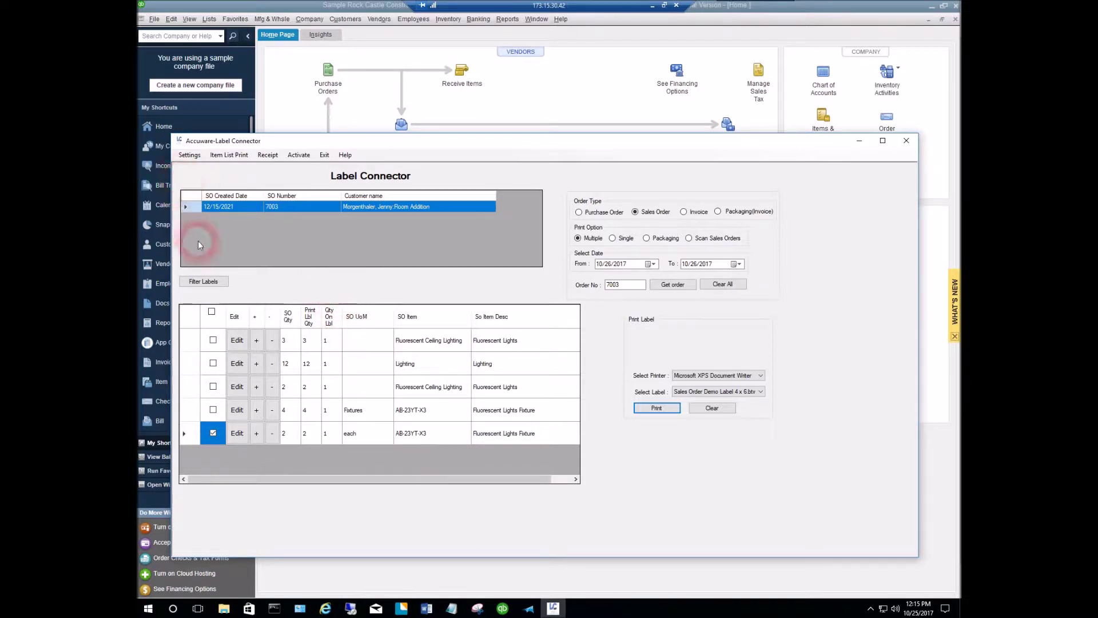
Step: Switch the order type to Invoice and open the Item List Print screen
{"action": "left_click", "coordinate": [579, 212]}
{"action": "left_click", "coordinate": [636, 213]}
{"action": "left_click", "coordinate": [682, 212]}
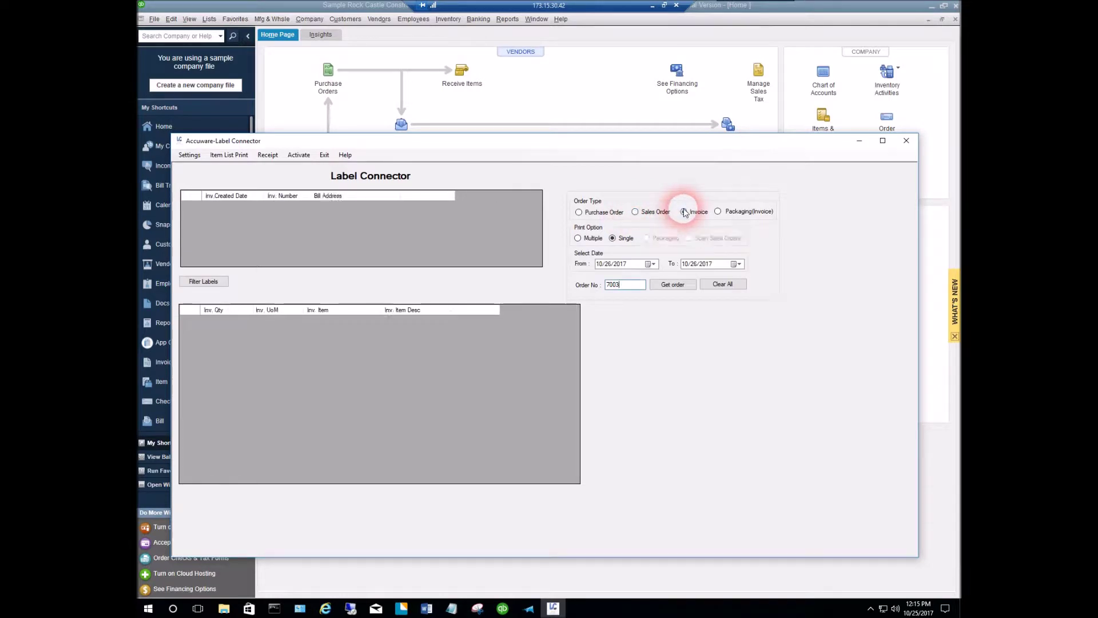
{"action": "left_click", "coordinate": [238, 156]}
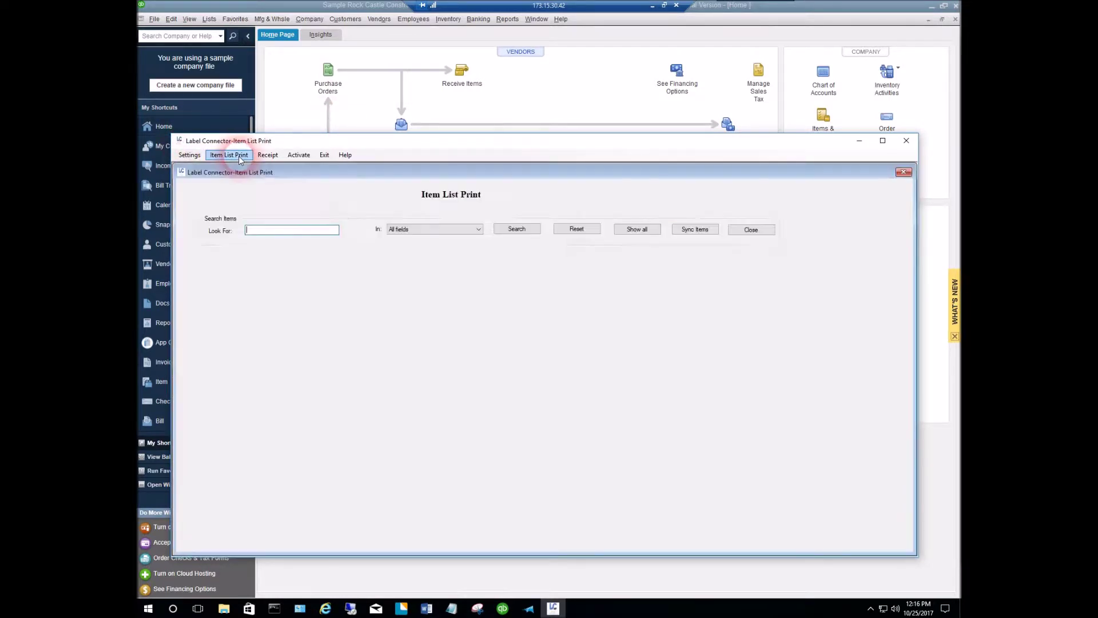
Step: Show all items in Item List Print, then open and close the Receipt search screen
{"action": "left_click", "coordinate": [633, 231]}
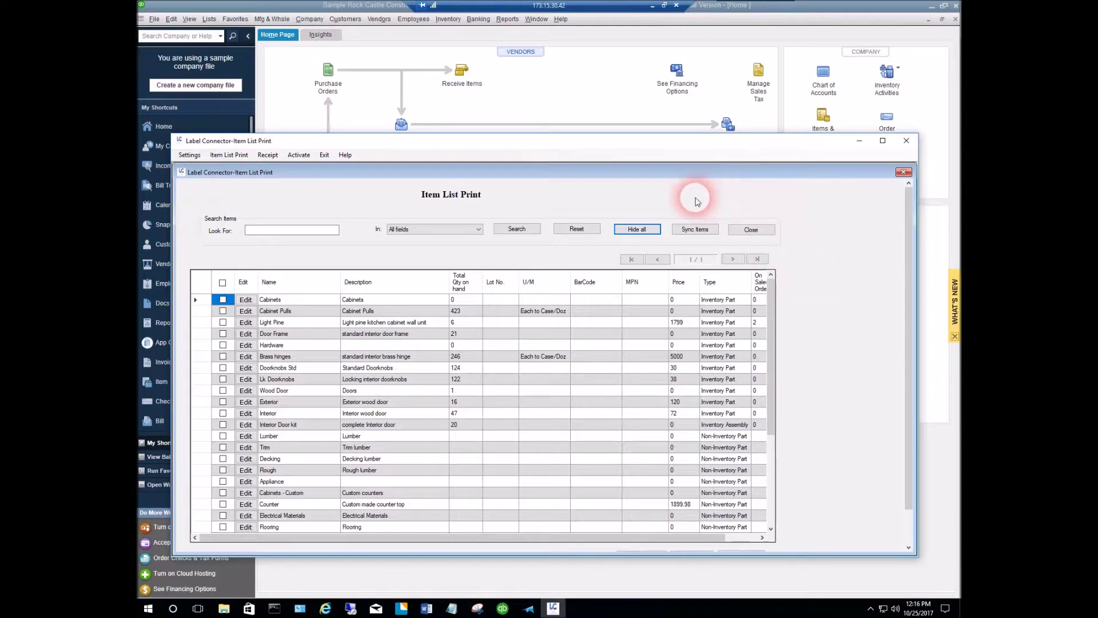
{"action": "left_click", "coordinate": [269, 155]}
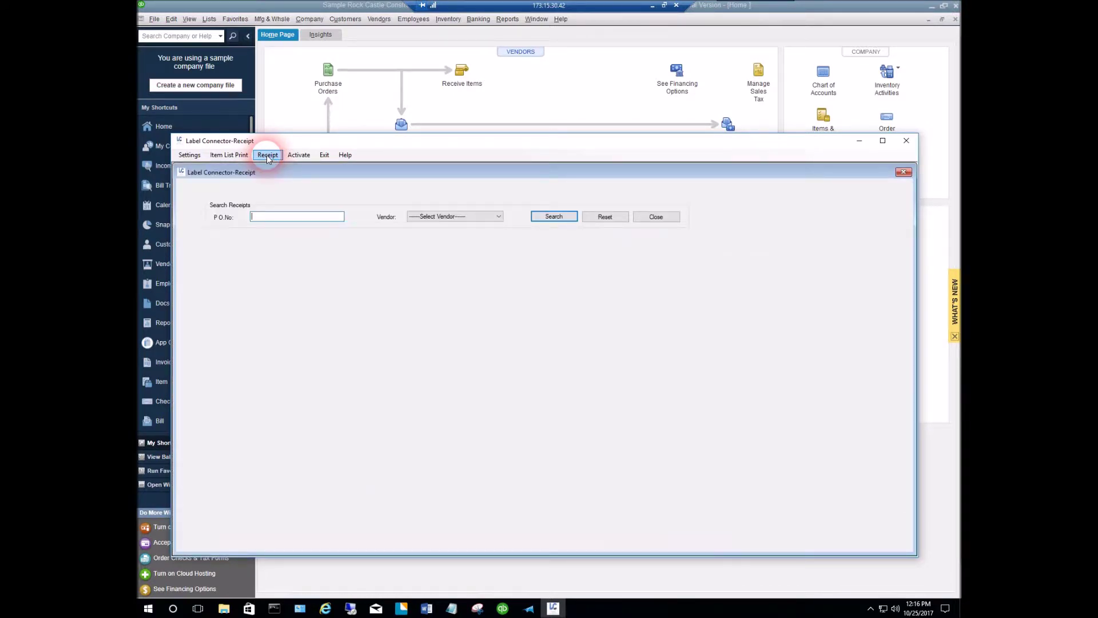
{"action": "left_click", "coordinate": [653, 216]}
{"action": "left_click", "coordinate": [355, 243]}
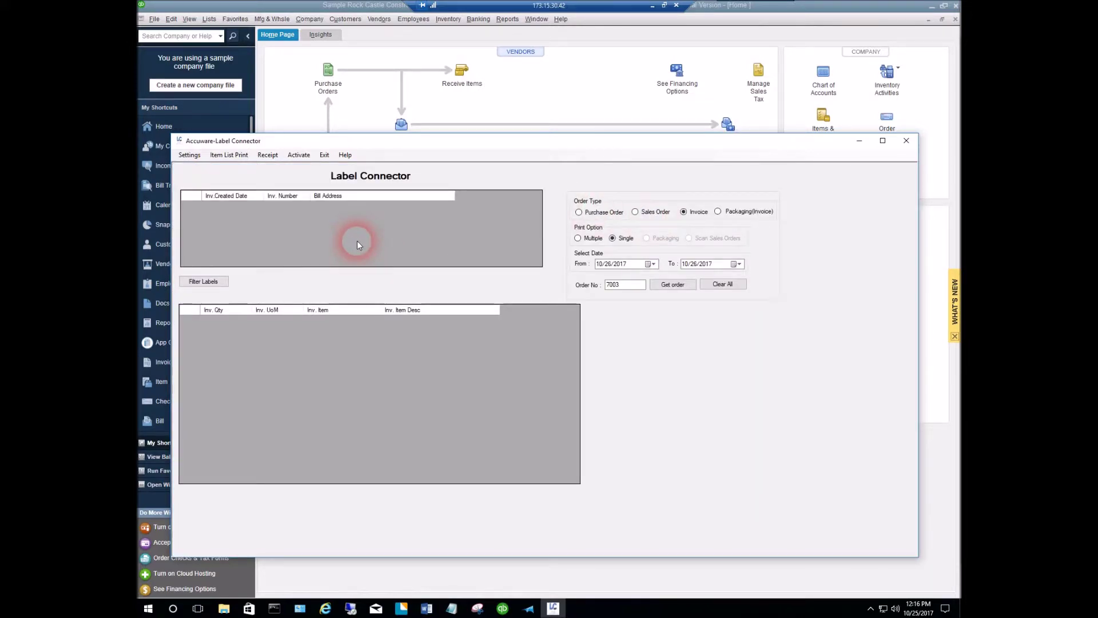
Step: Load purchase order 6228 with the Multiple print option selected
{"action": "left_click", "coordinate": [579, 212]}
{"action": "left_click_drag", "start_coordinate": [625, 286], "coordinate": [610, 290]}
{"action": "key", "text": "BackSpace"}
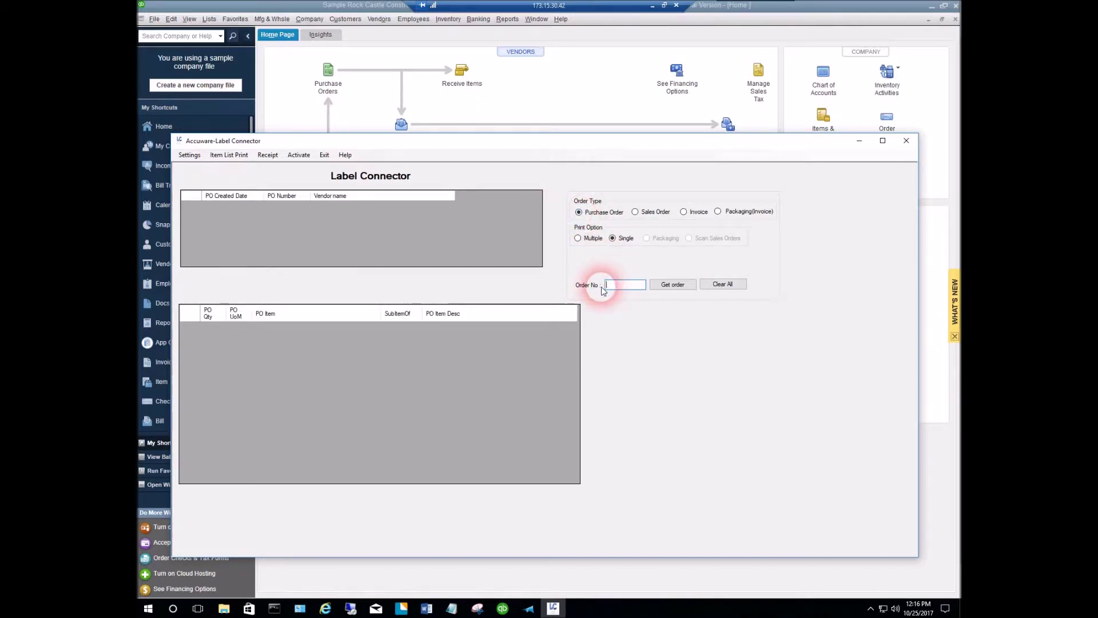
{"action": "type", "text": "6228"}
{"action": "left_click", "coordinate": [671, 286]}
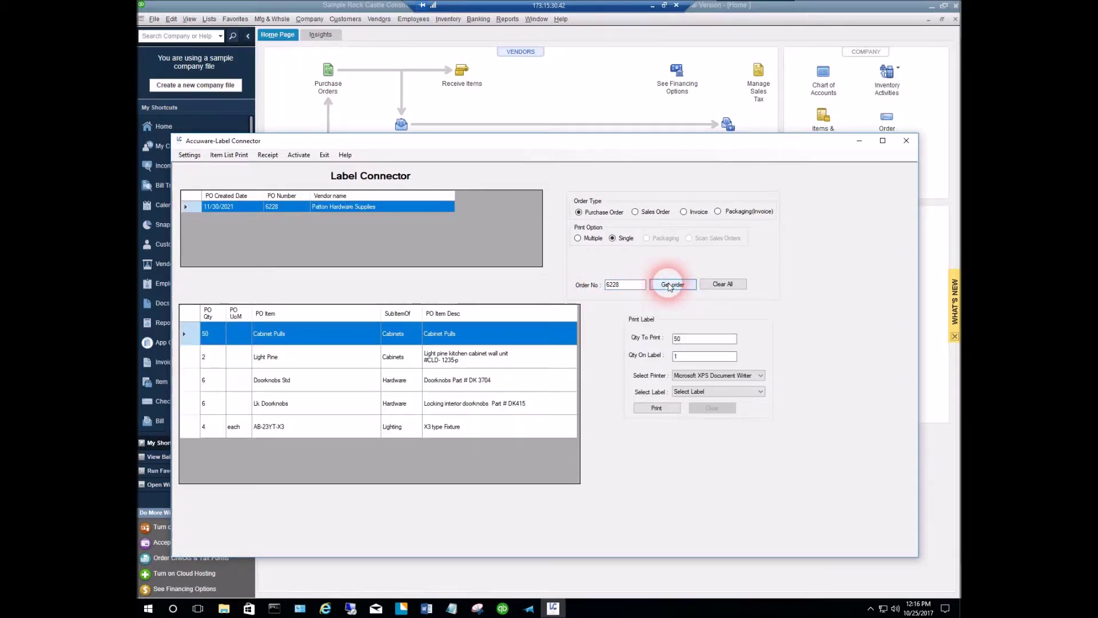
{"action": "left_click", "coordinate": [577, 238]}
{"action": "left_click", "coordinate": [669, 285]}
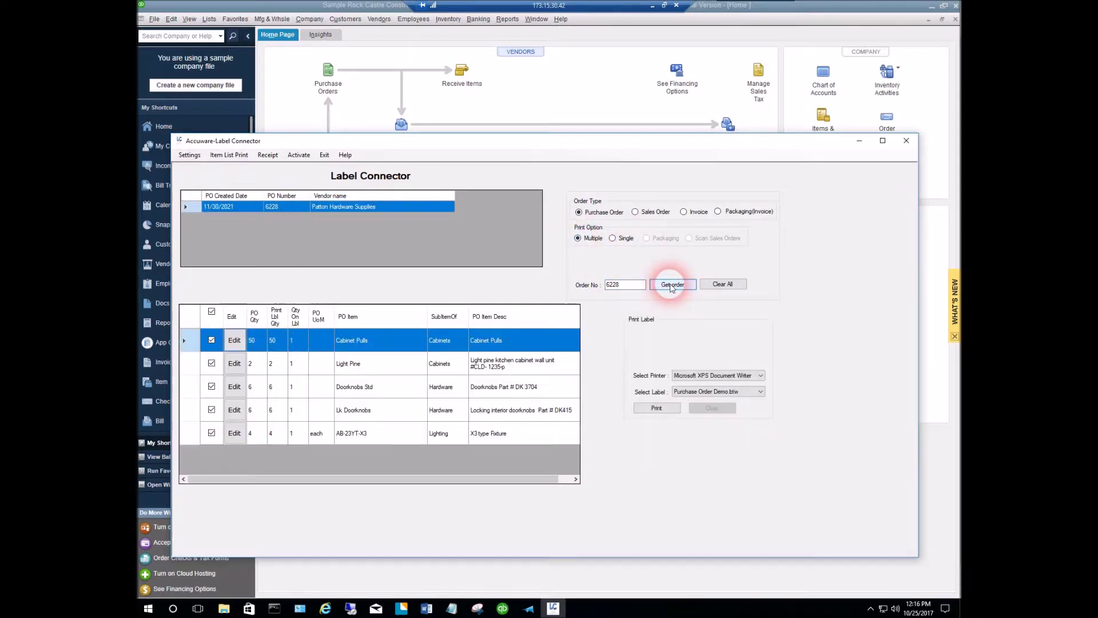
Step: Tick only the AB-23YT-X3 item row and print its label
{"action": "left_click", "coordinate": [352, 461]}
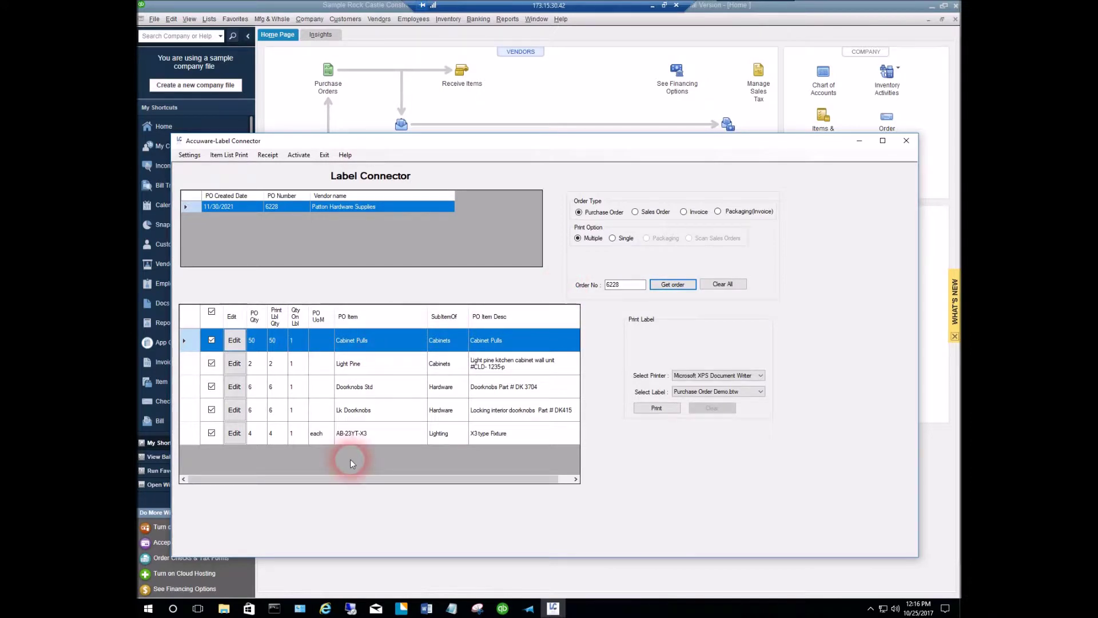
{"action": "left_click", "coordinate": [212, 312]}
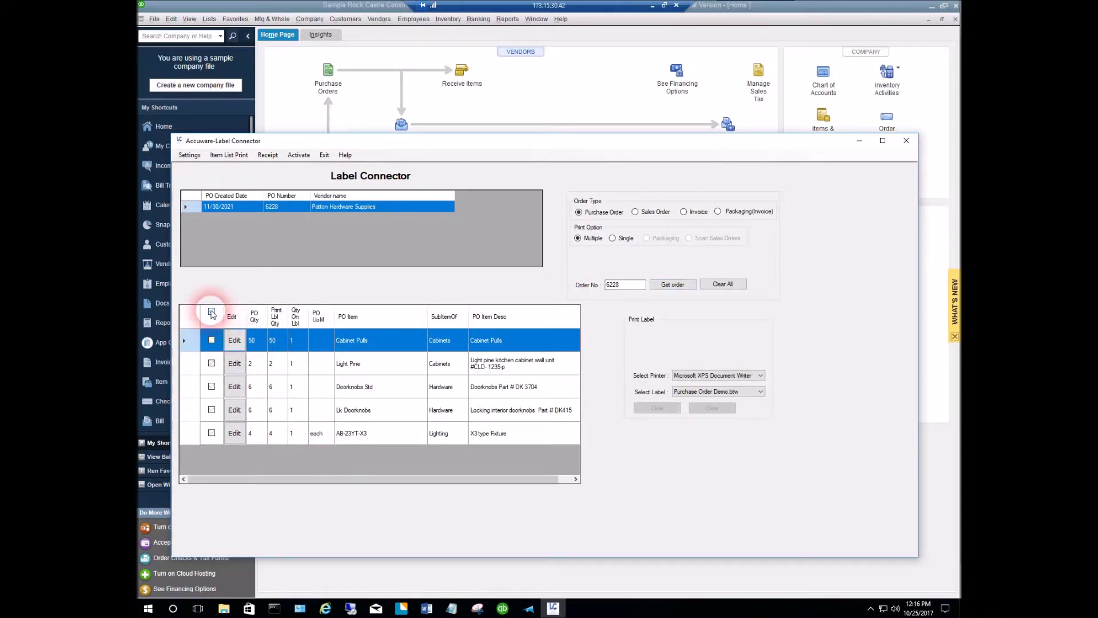
{"action": "left_click", "coordinate": [211, 433]}
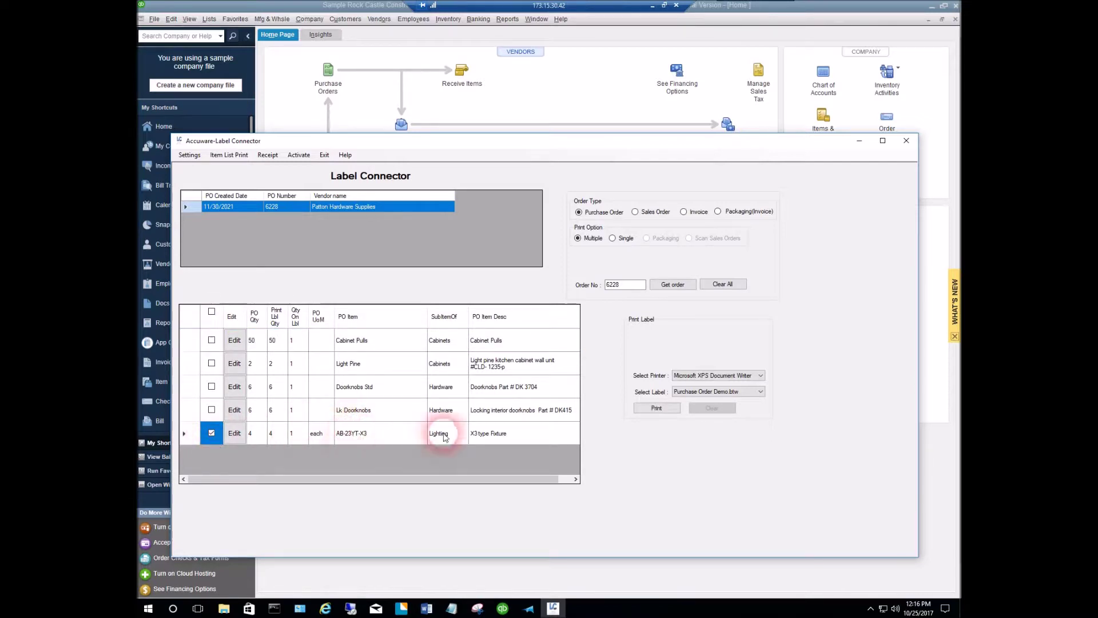
{"action": "left_click", "coordinate": [655, 409]}
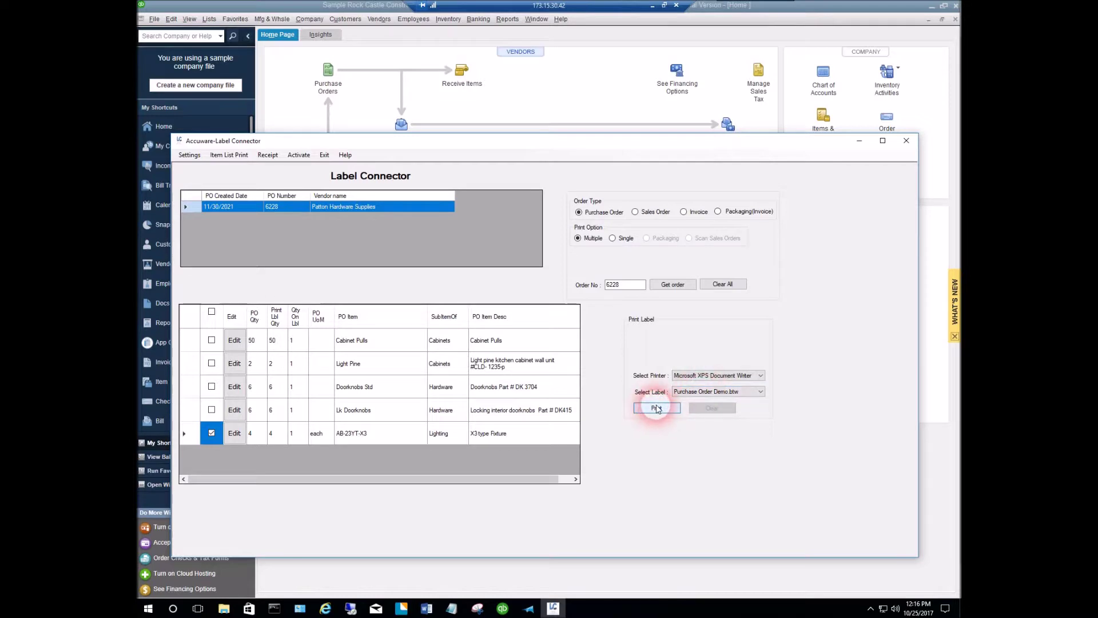
{"action": "left_click", "coordinate": [657, 409]}
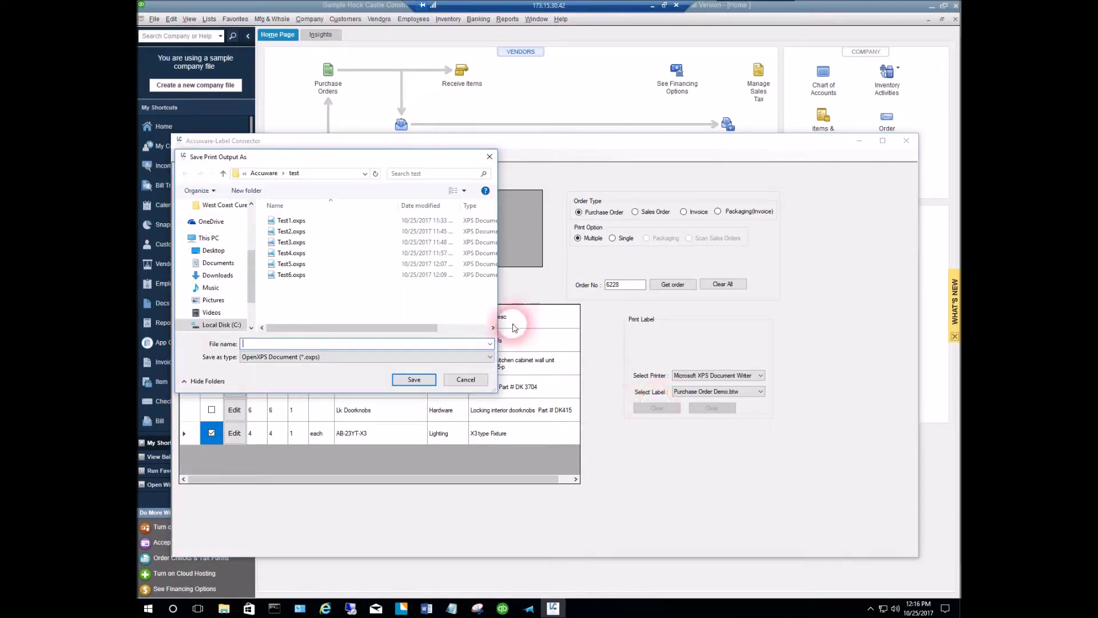
Step: Save the label output as Test7.oxps and open the C:\Accuware\test folder
{"action": "left_click", "coordinate": [287, 275]}
{"action": "left_click", "coordinate": [256, 344]}
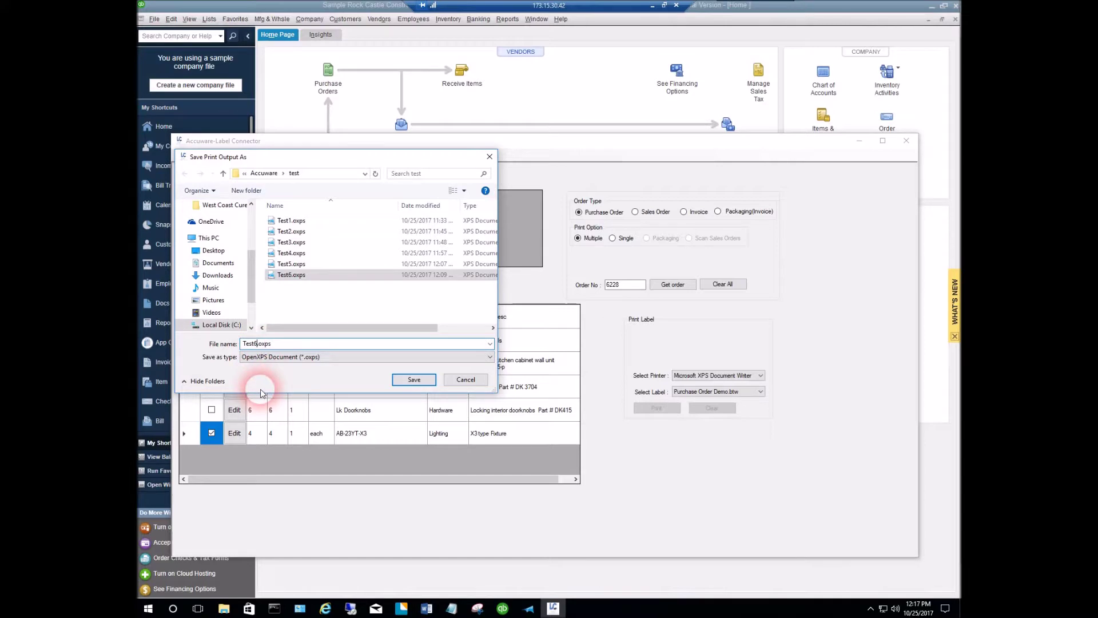
{"action": "key", "text": "BackSpace"}
{"action": "type", "text": "7"}
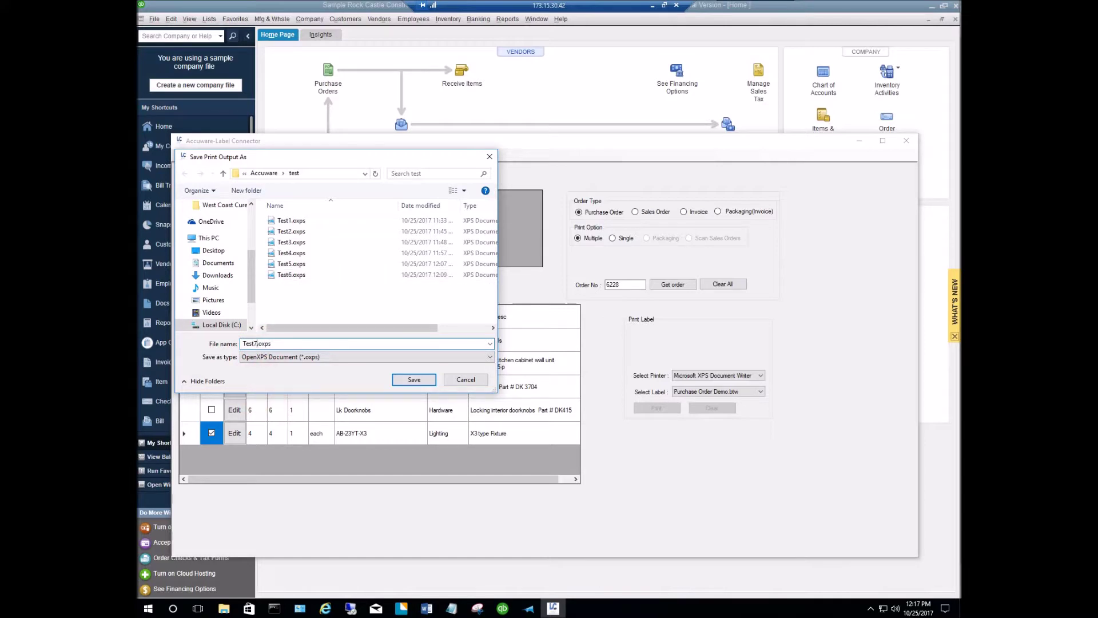
{"action": "left_click", "coordinate": [414, 380]}
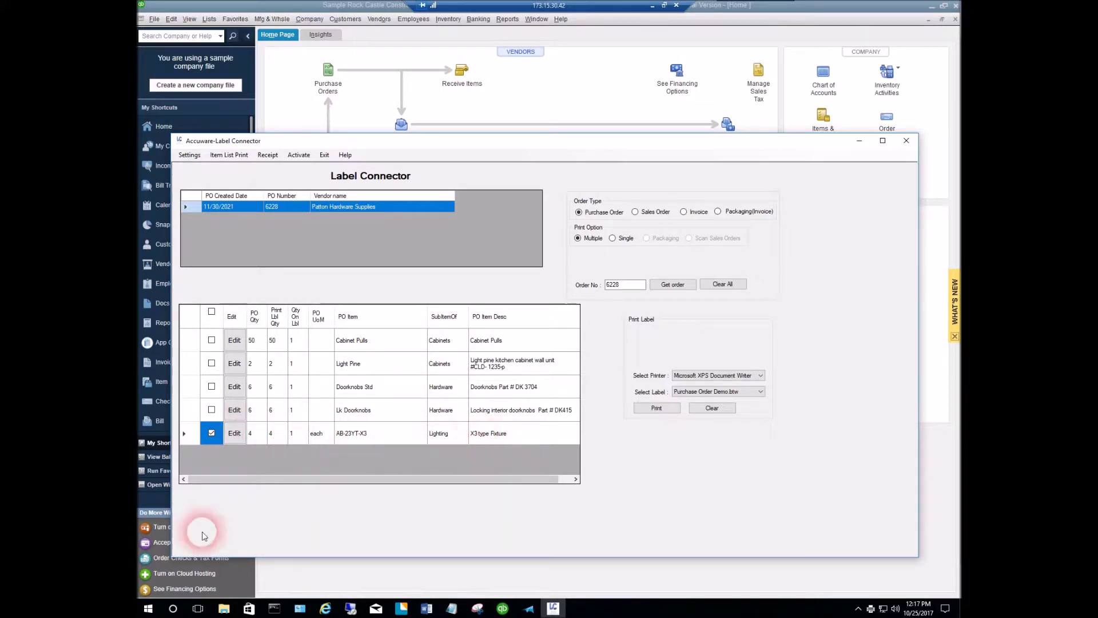
{"action": "left_click", "coordinate": [223, 610]}
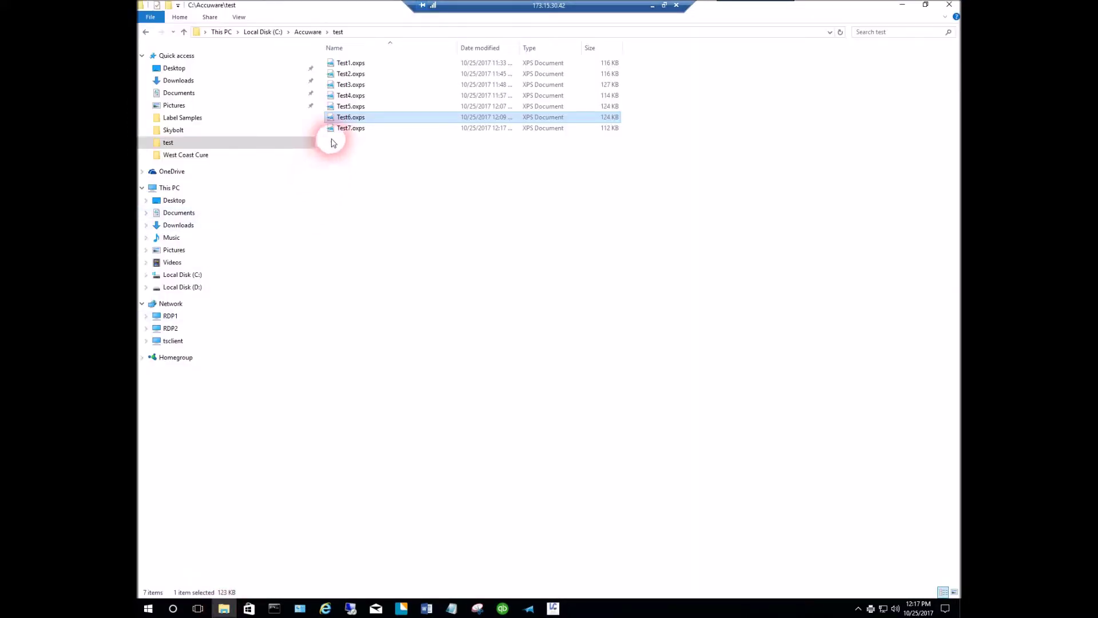
{"action": "double_click", "coordinate": [344, 128]}
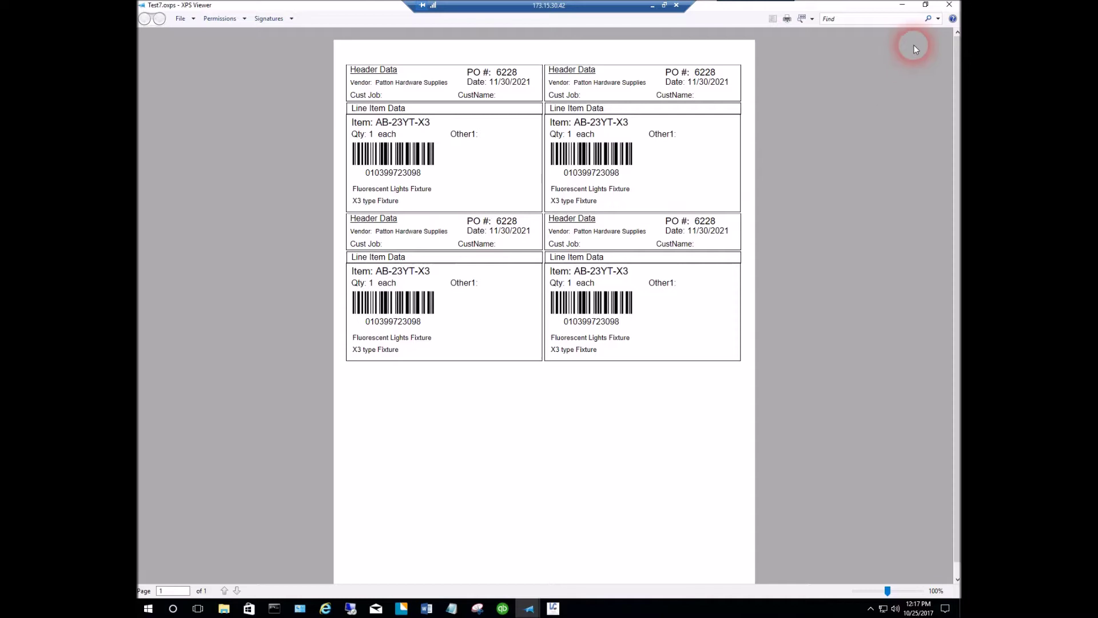
{"action": "left_click", "coordinate": [904, 6]}
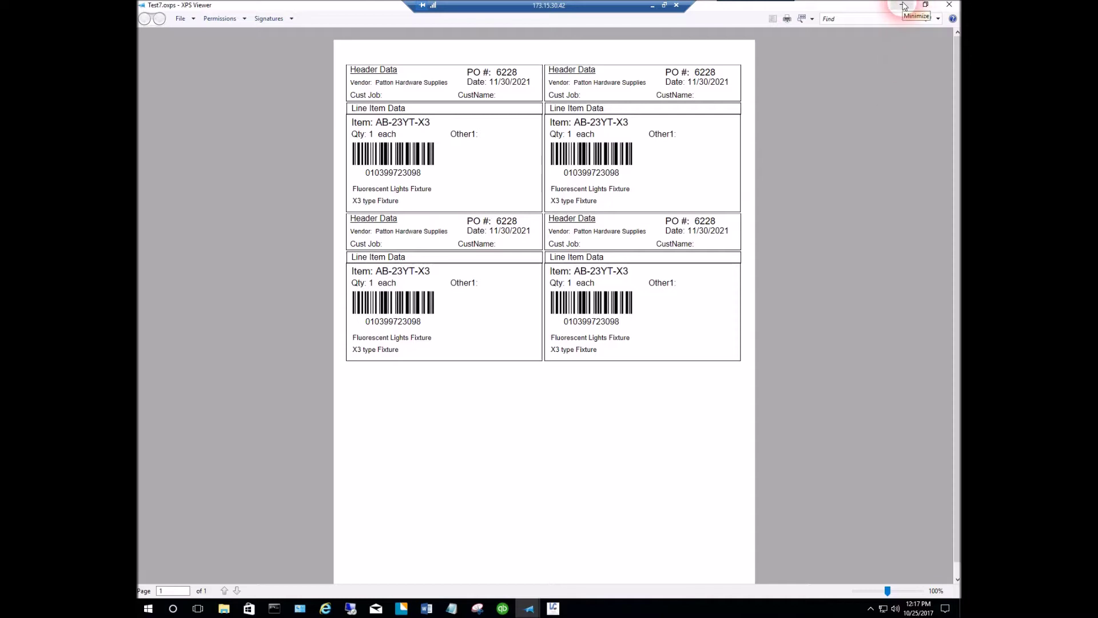
Step: Load sales order 7003 with the Multiple print option selected
{"action": "left_click", "coordinate": [552, 609]}
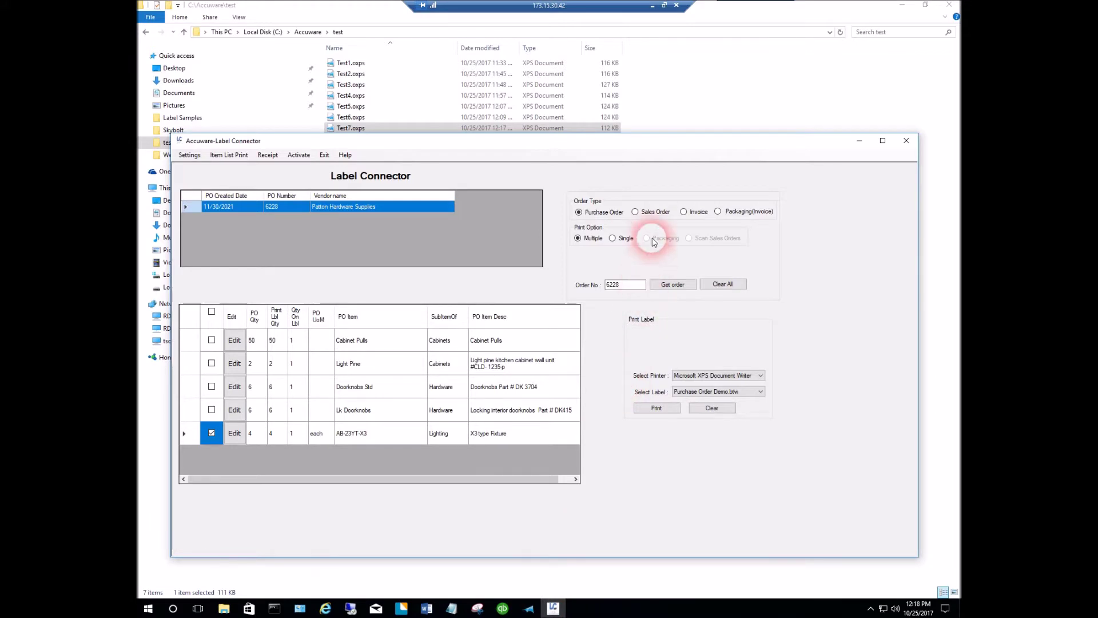
{"action": "left_click", "coordinate": [637, 213]}
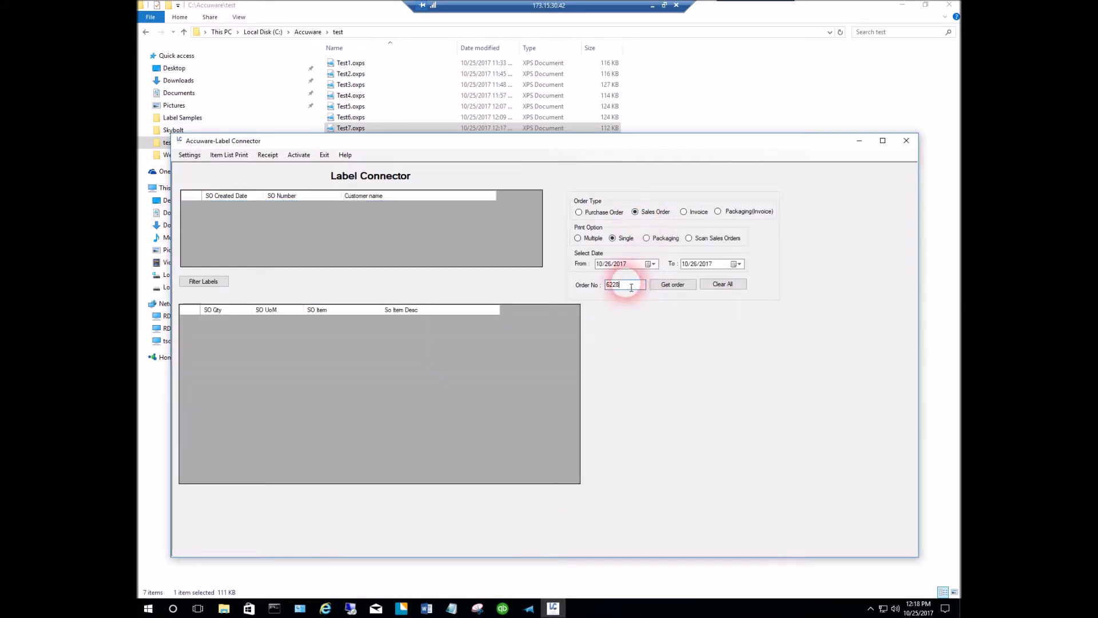
{"action": "left_click_drag", "start_coordinate": [632, 285], "coordinate": [595, 289]}
{"action": "type", "text": "700"}
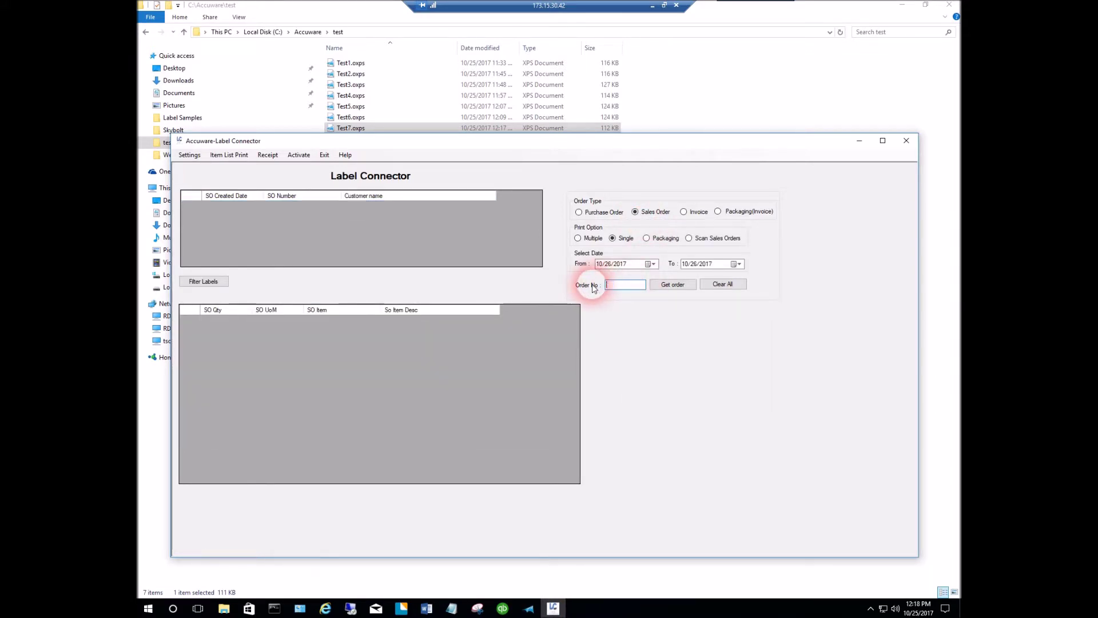
{"action": "type", "text": "3"}
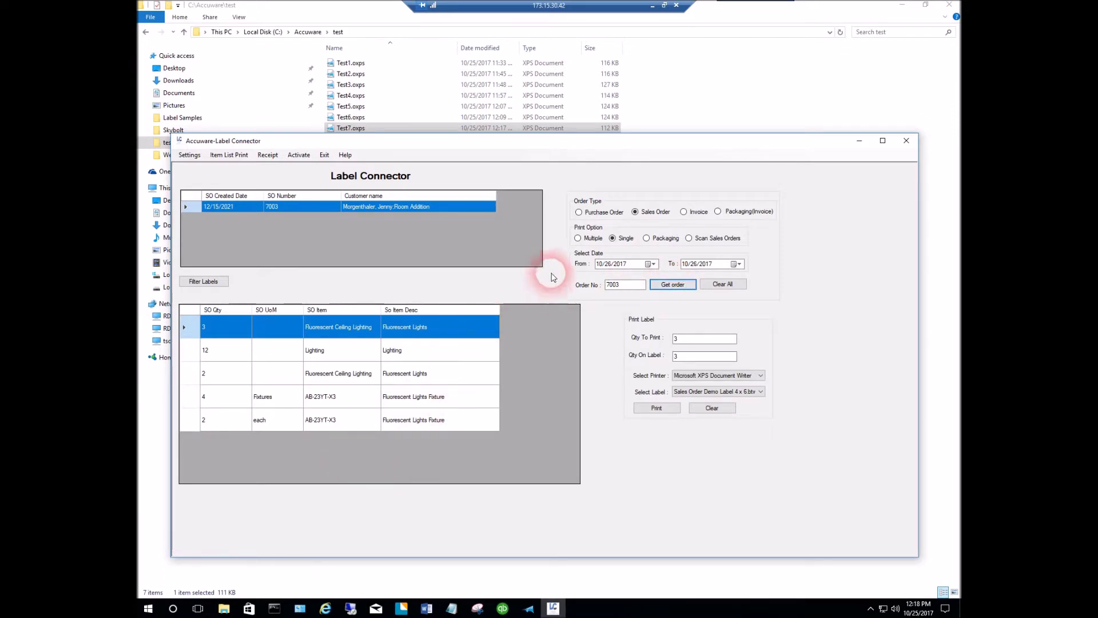
{"action": "left_click", "coordinate": [578, 238]}
{"action": "left_click", "coordinate": [666, 286]}
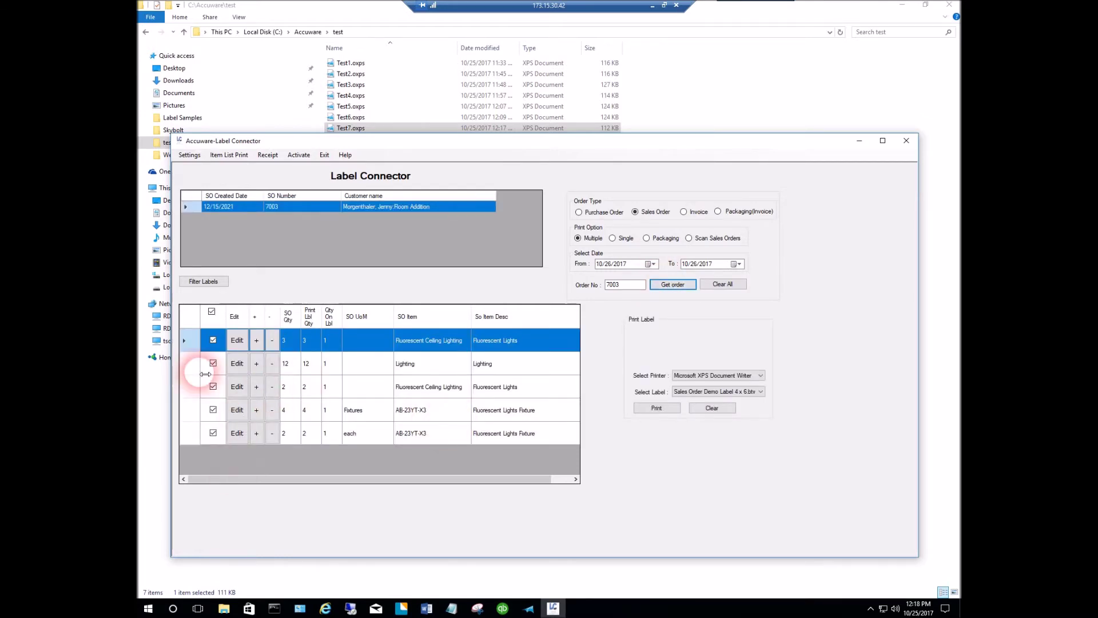
Step: Tick only the last AB-23YT-X3 line and print its labels
{"action": "left_click", "coordinate": [211, 312]}
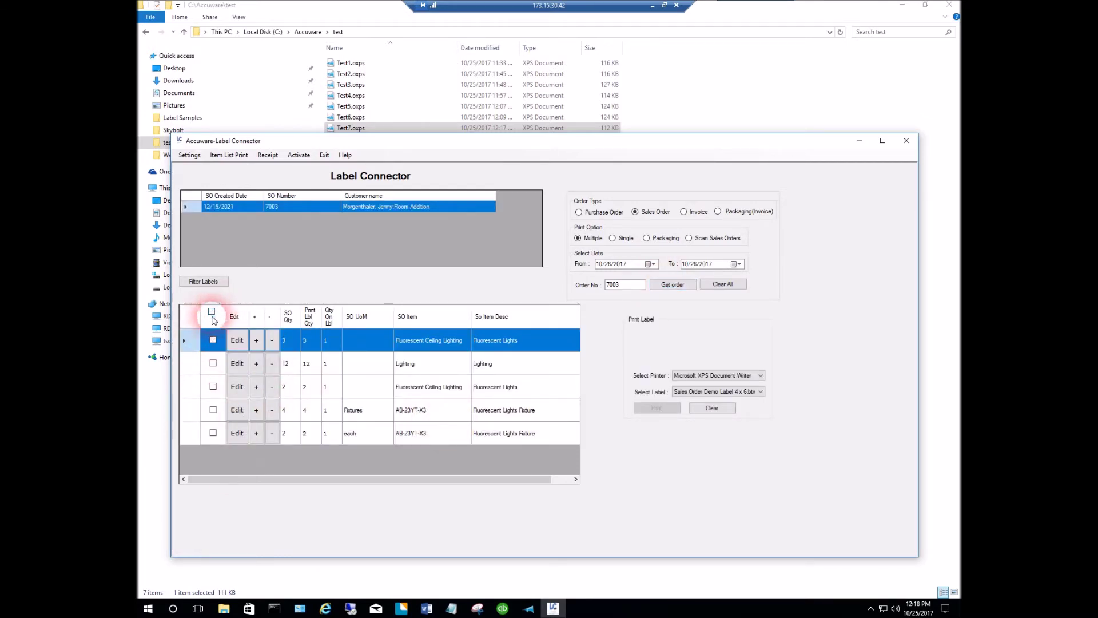
{"action": "left_click", "coordinate": [213, 434]}
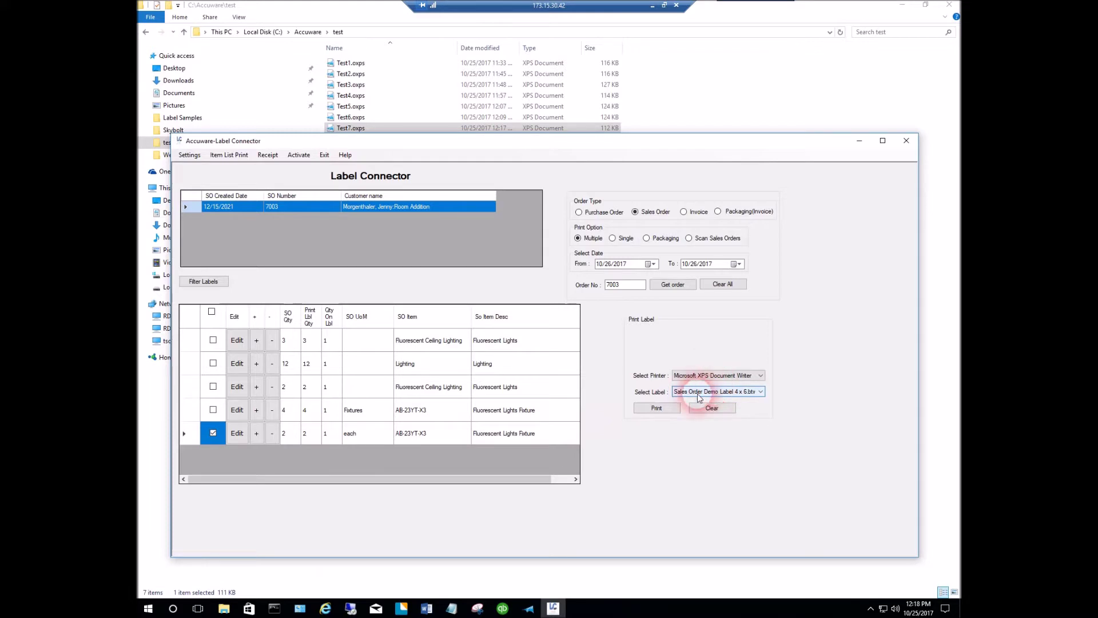
{"action": "left_click", "coordinate": [654, 408]}
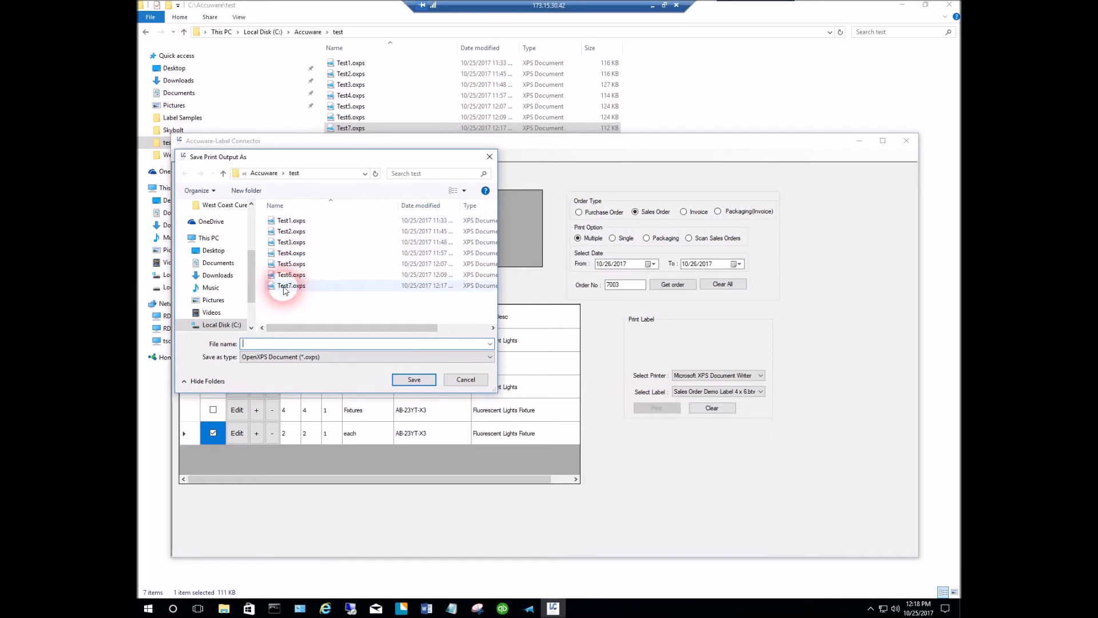
Step: Rename the output from Test7.oxps to Test8.oxps and save it
{"action": "left_click", "coordinate": [285, 288]}
{"action": "left_click", "coordinate": [264, 344]}
{"action": "left_click", "coordinate": [262, 344]}
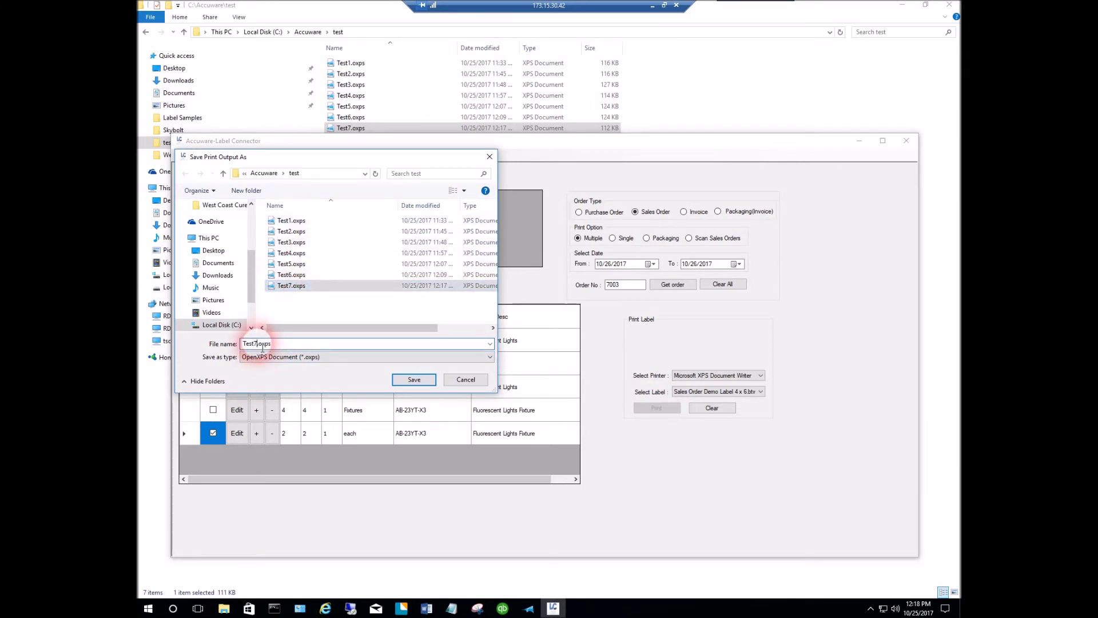
{"action": "key", "text": "BackSpace"}
{"action": "type", "text": "8"}
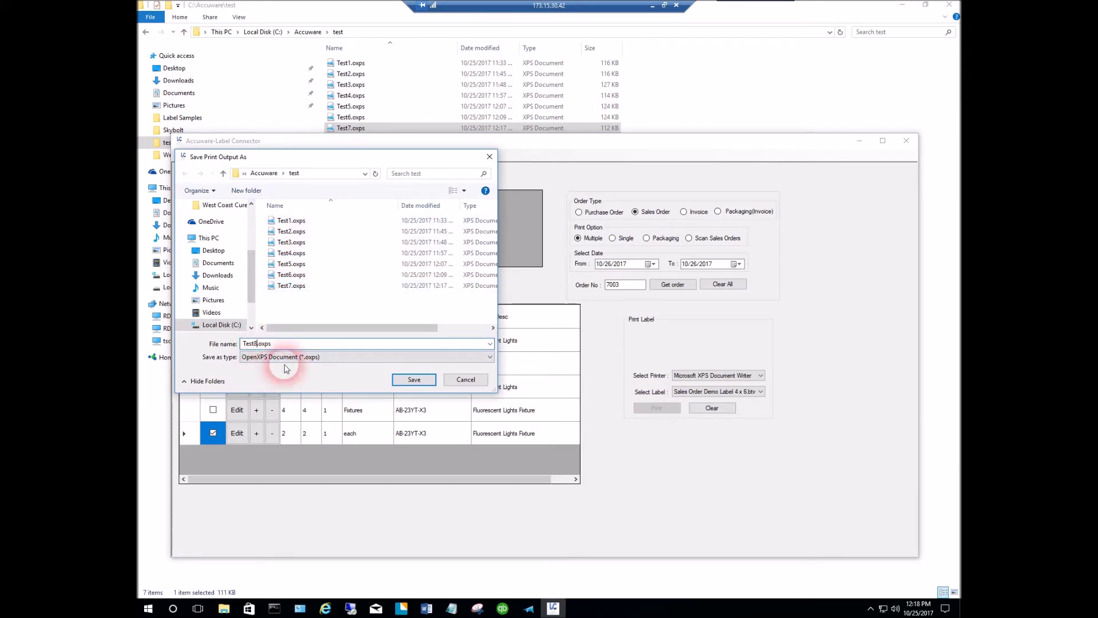
{"action": "left_click", "coordinate": [407, 379]}
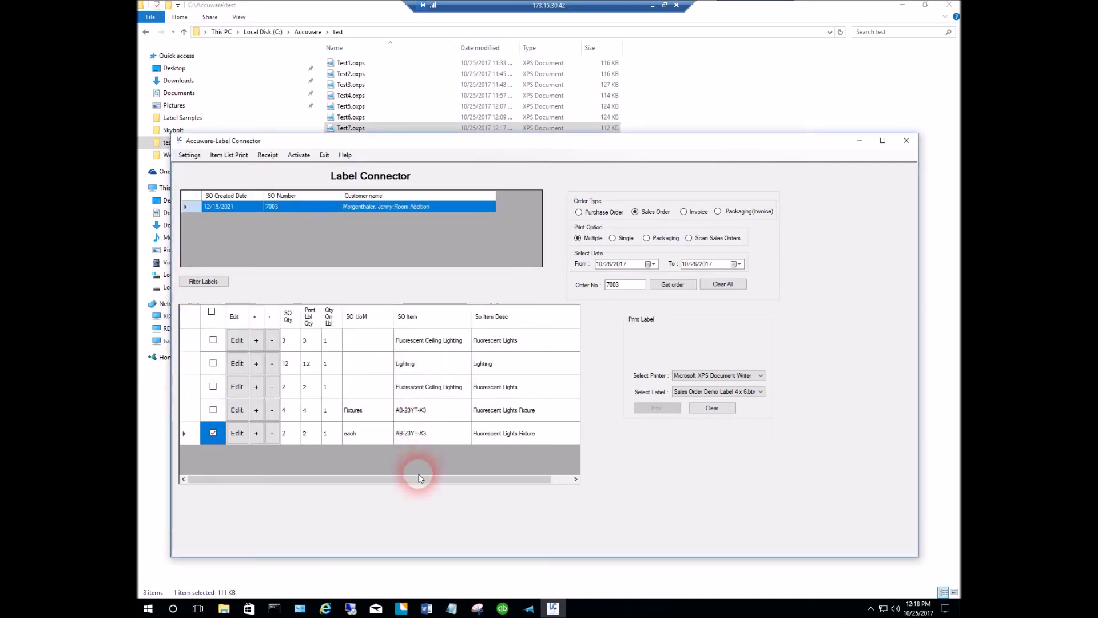
{"action": "left_click", "coordinate": [225, 609]}
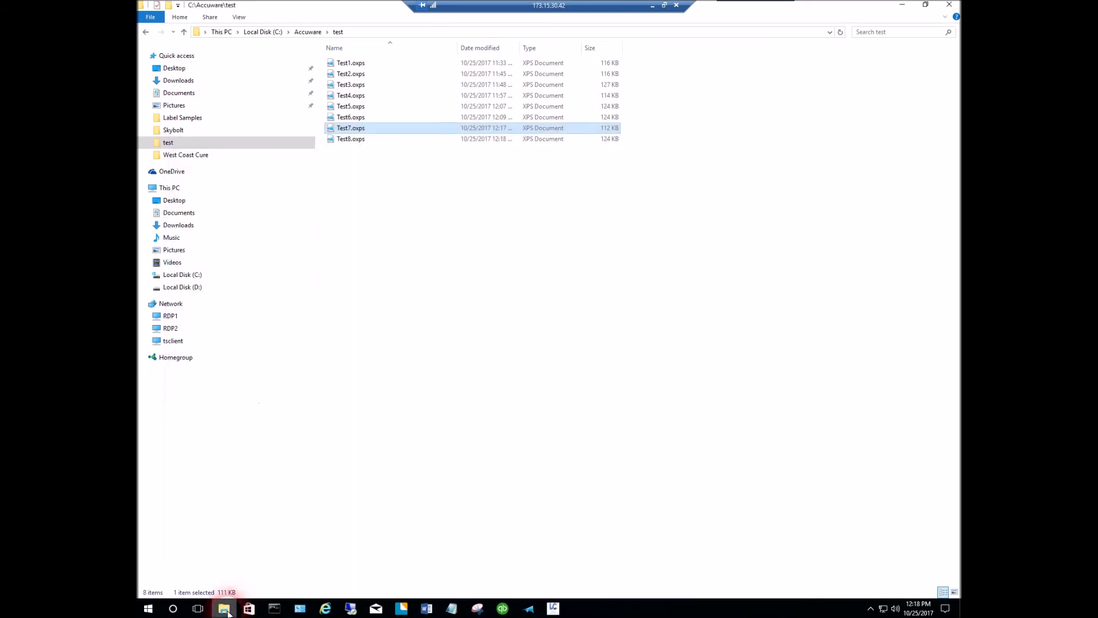
{"action": "left_click", "coordinate": [352, 141]}
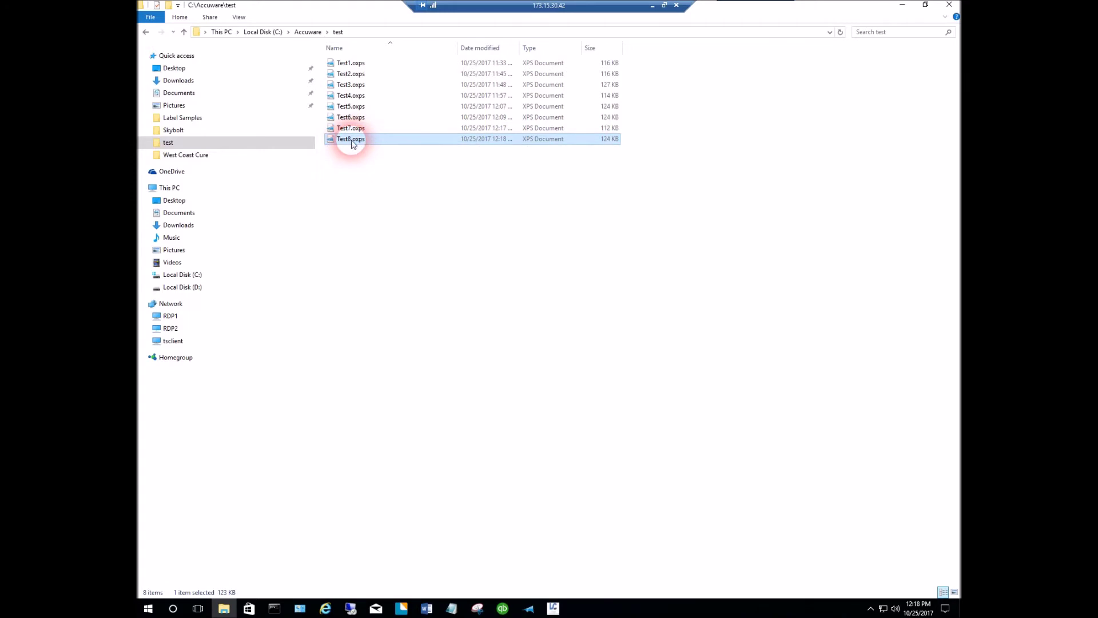
{"action": "double_click", "coordinate": [353, 140]}
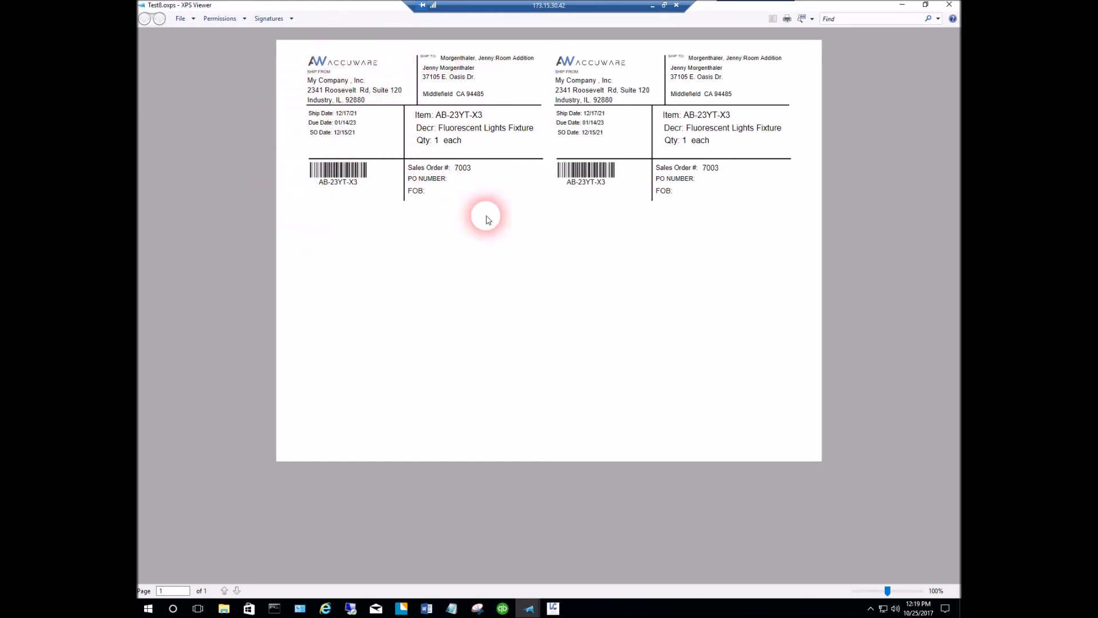
Step: Close the XPS Viewer and bring Label Connector with sales order 7003 to the front
{"action": "left_click", "coordinate": [949, 5]}
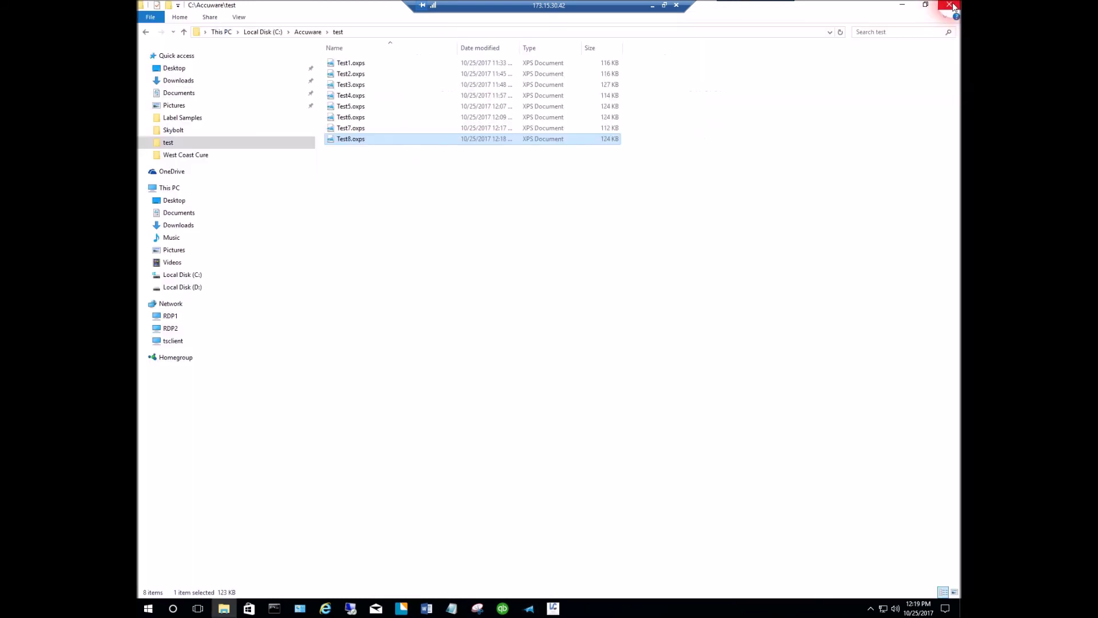
{"action": "left_click", "coordinate": [553, 608]}
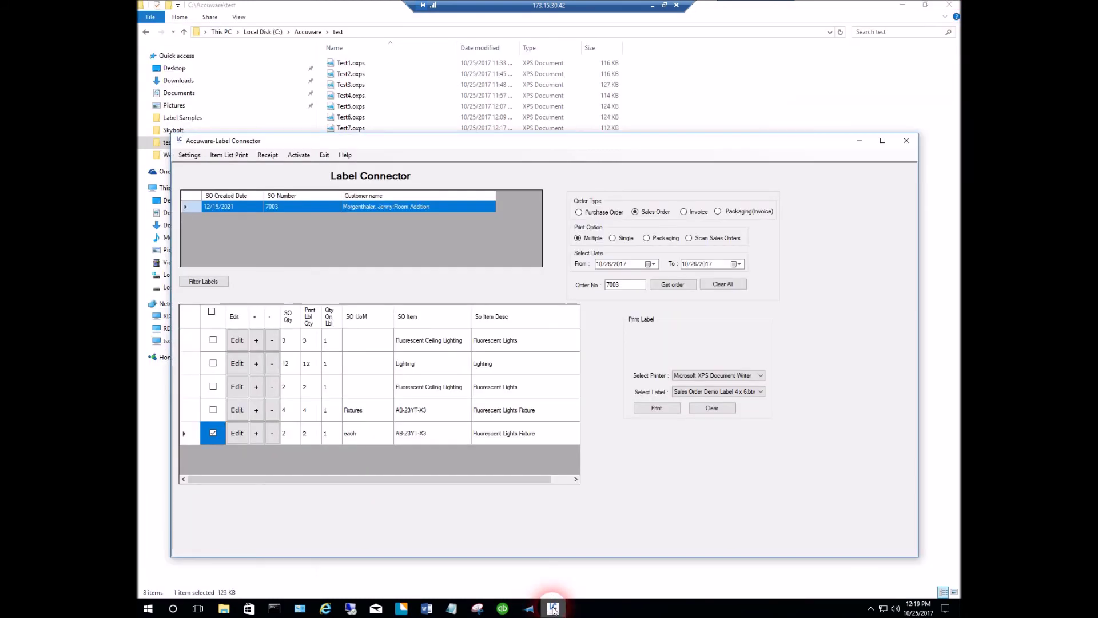